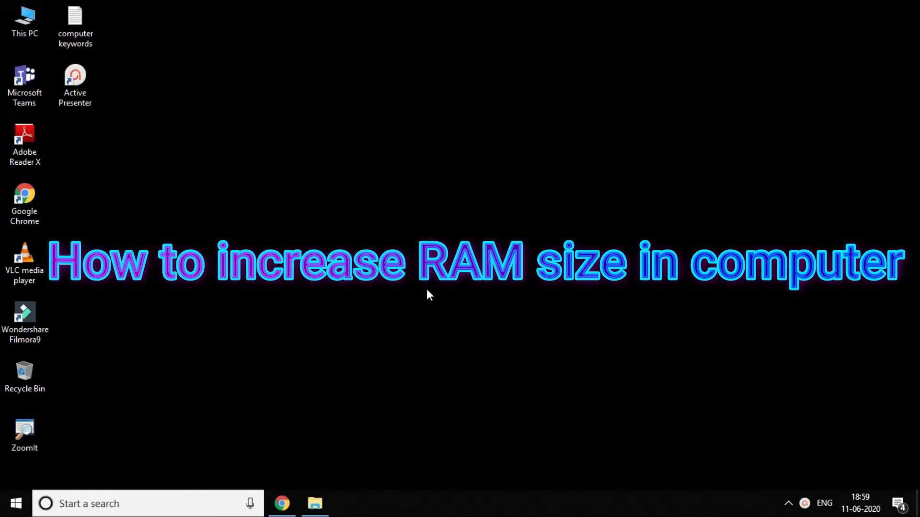
pyautogui.rightClick(334, 136)
pyautogui.click(364, 175)
pyautogui.rightClick(23, 28)
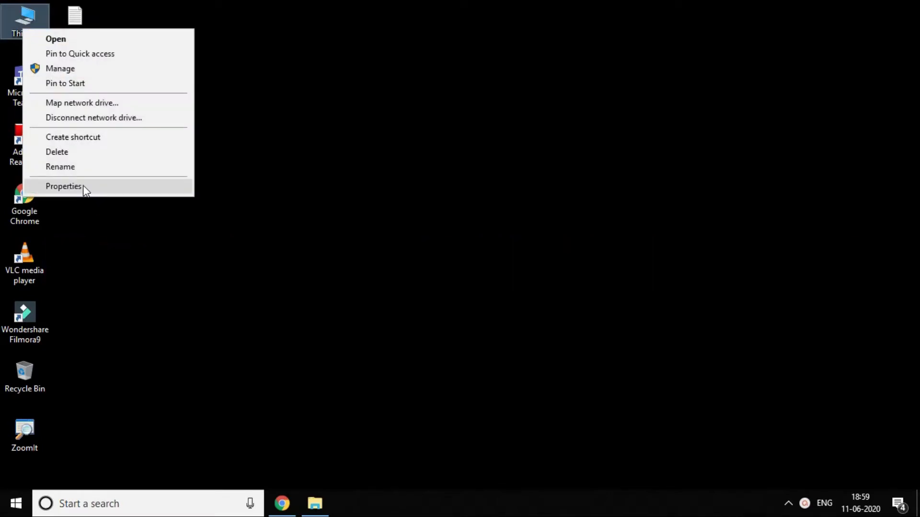
pyautogui.click(119, 298)
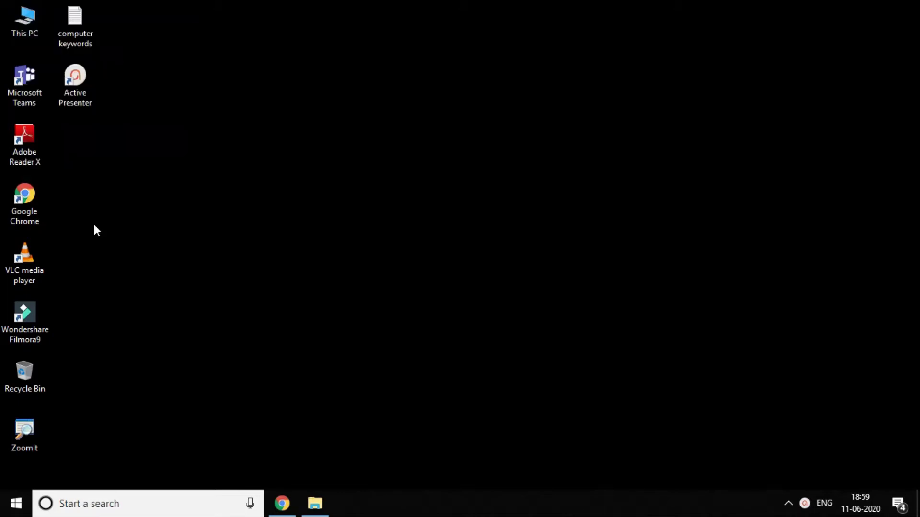
# Step: Open the properties of This PC and check the installed memory (RAM)
pyautogui.rightClick(34, 15)
pyautogui.click(115, 173)
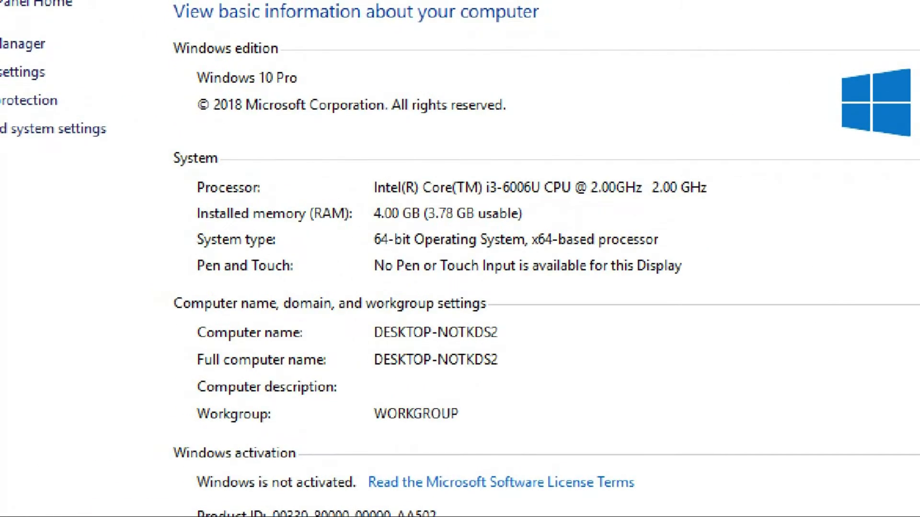
pyautogui.moveTo(376, 225); pyautogui.dragTo(527, 226)
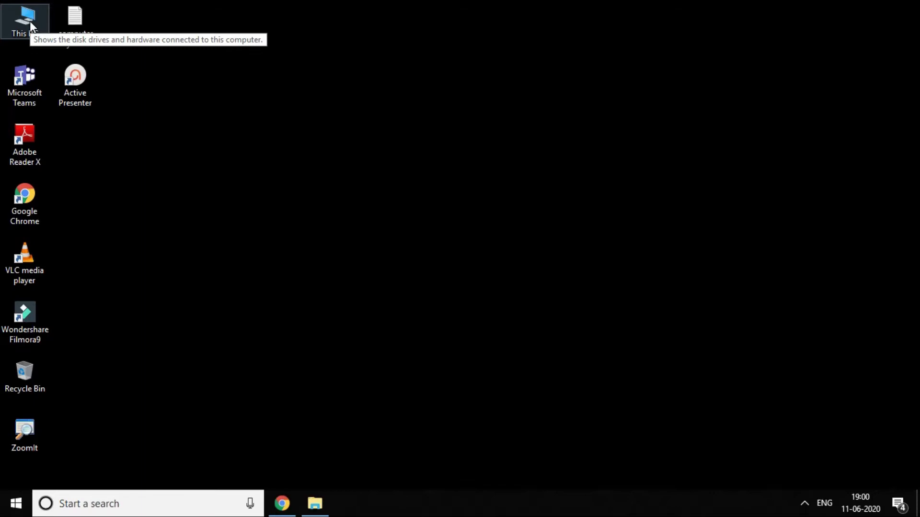
# Step: Open the properties of This PC and go to the advanced system settings
pyautogui.rightClick(31, 21)
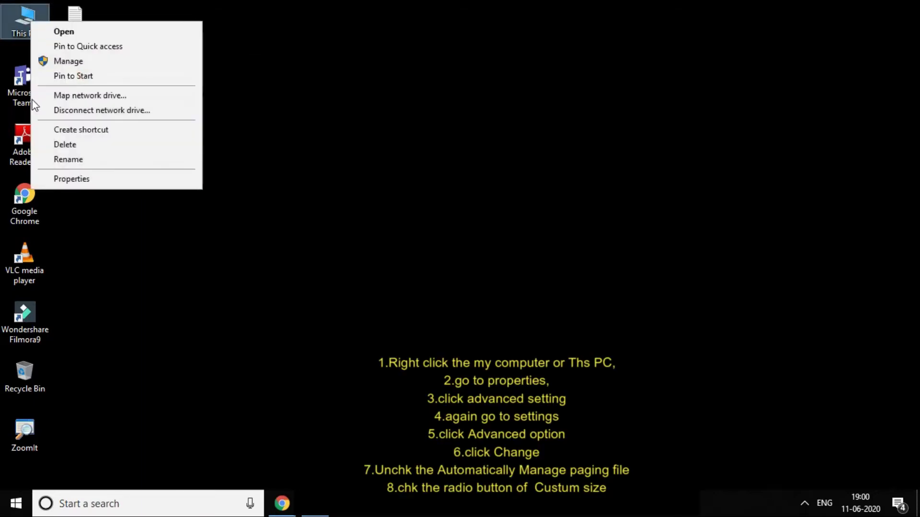
pyautogui.click(71, 178)
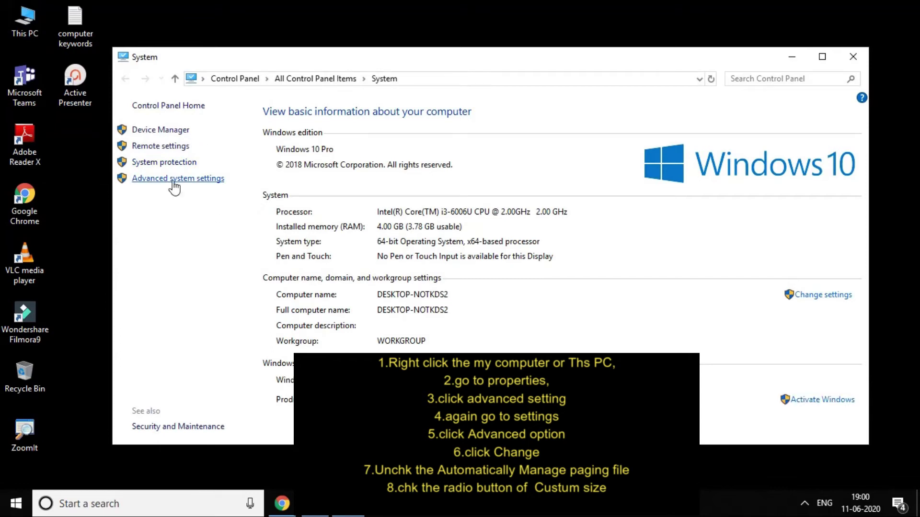
pyautogui.hotkey('ctrl', '2')
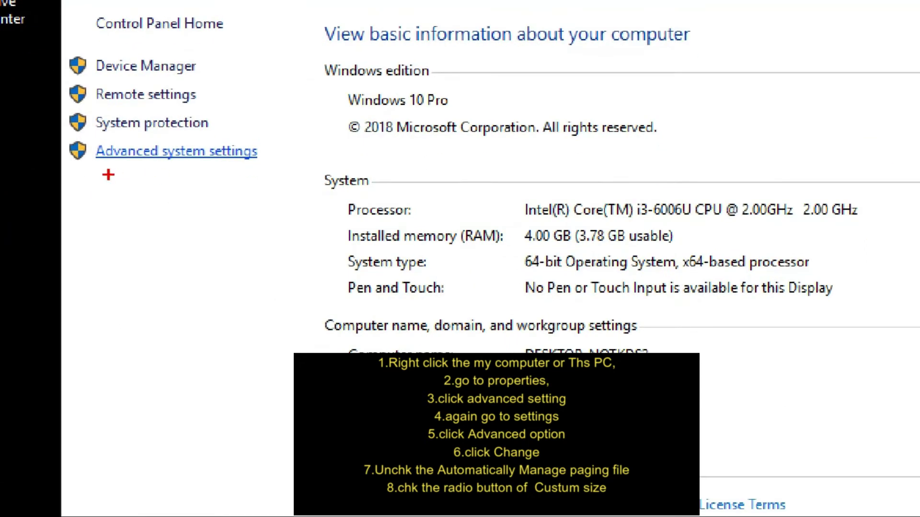
pyautogui.moveTo(138, 192); pyautogui.dragTo(255, 193)
pyautogui.press('Escape')
pyautogui.click(177, 151)
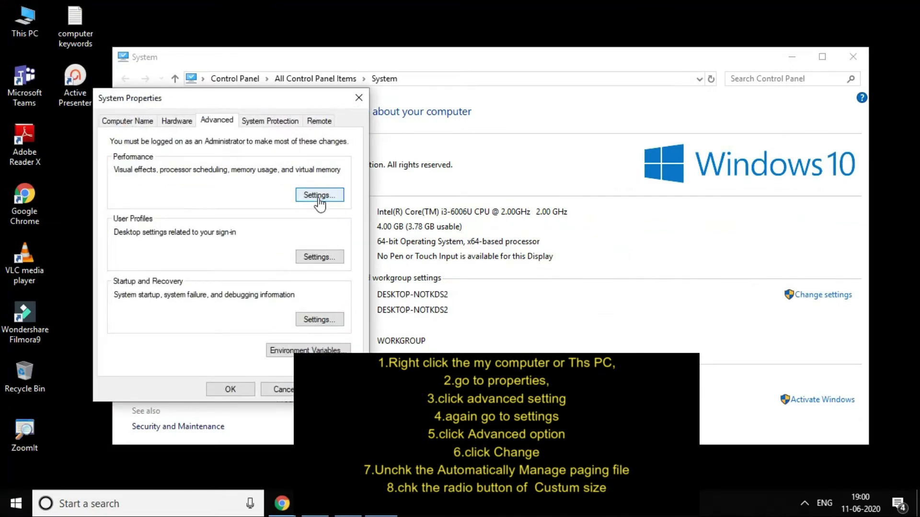
# Step: Open the Performance settings from System Properties and show their advanced options
pyautogui.hotkey('ctrl', '1')
pyautogui.moveTo(299, 210); pyautogui.dragTo(361, 211)
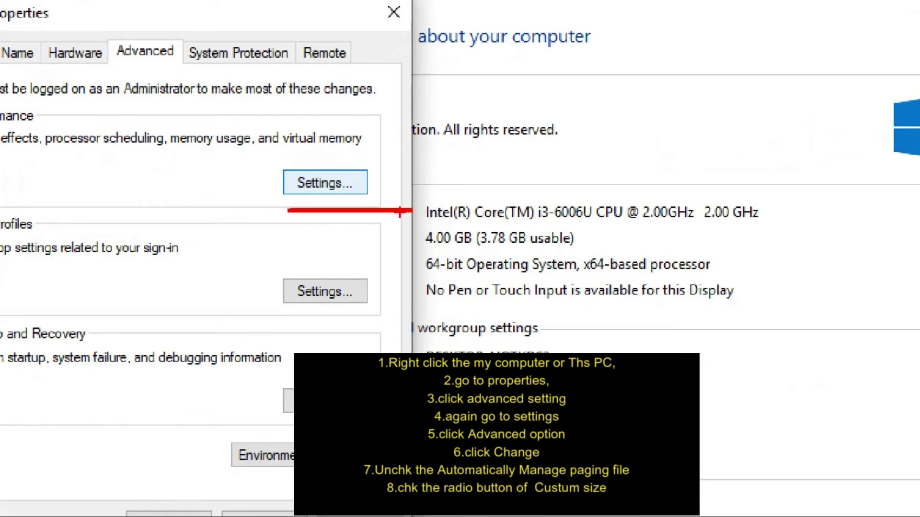
pyautogui.press('Escape')
pyautogui.click(325, 183)
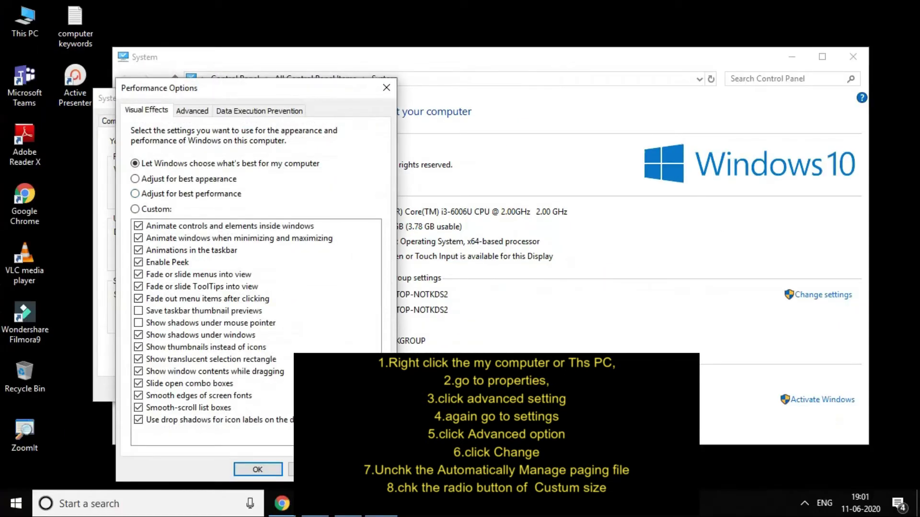
pyautogui.hotkey('ctrl', '1')
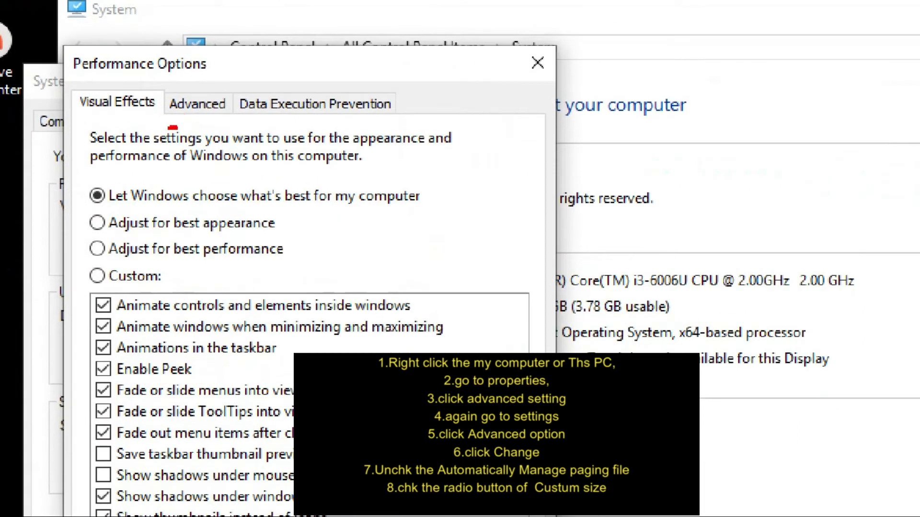
pyautogui.moveTo(169, 127); pyautogui.dragTo(259, 127)
pyautogui.press('Escape')
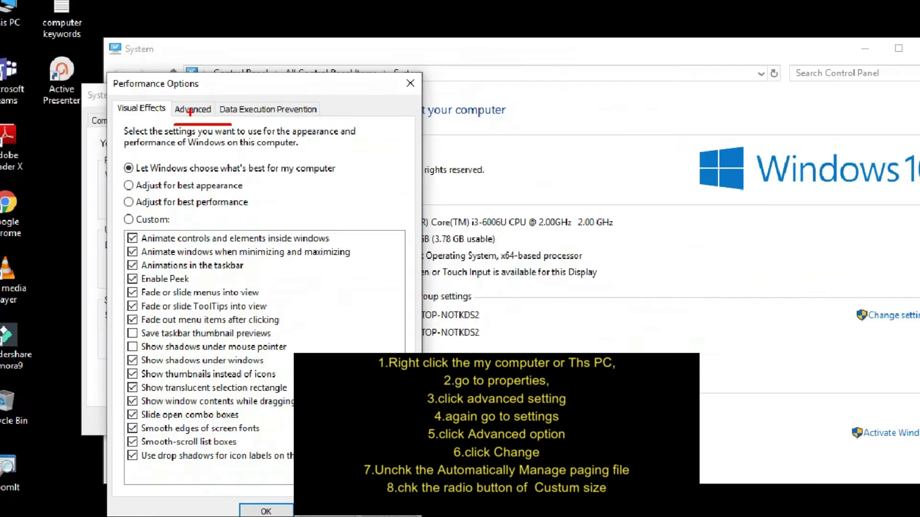
pyautogui.click(197, 104)
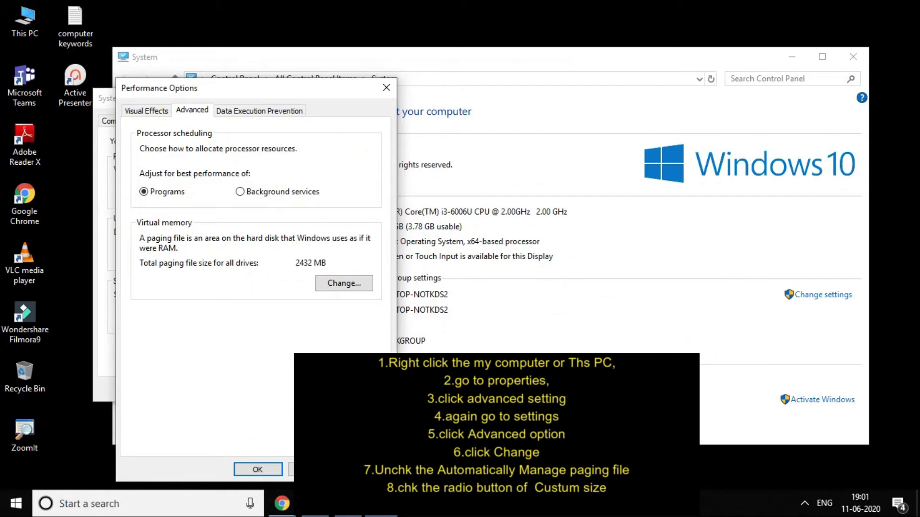
# Step: Open the virtual memory settings for changing the paging file size
pyautogui.hotkey('ctrl', '1')
pyautogui.moveTo(316, 302); pyautogui.dragTo(381, 300)
pyautogui.press('Escape')
pyautogui.click(346, 282)
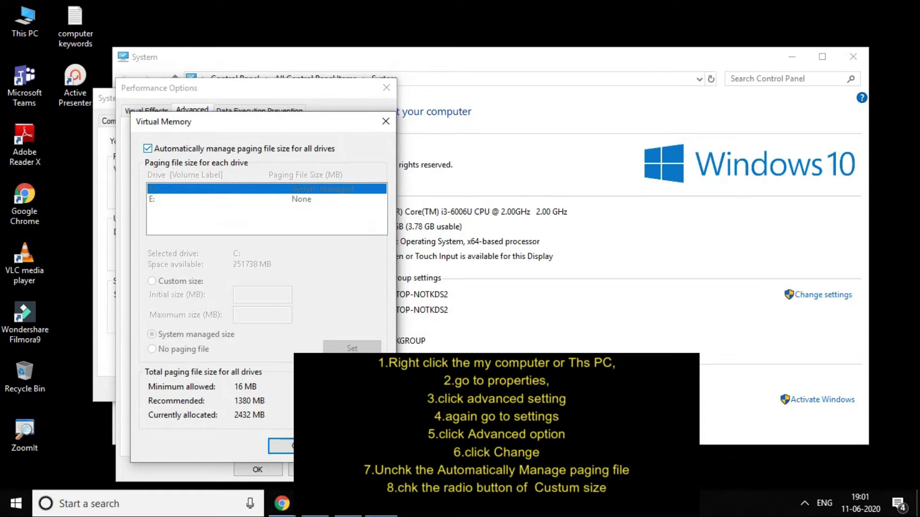
# Step: Turn off automatic paging file size management for all drives
pyautogui.hotkey('ctrl', '1')
pyautogui.moveTo(137, 161); pyautogui.dragTo(171, 161)
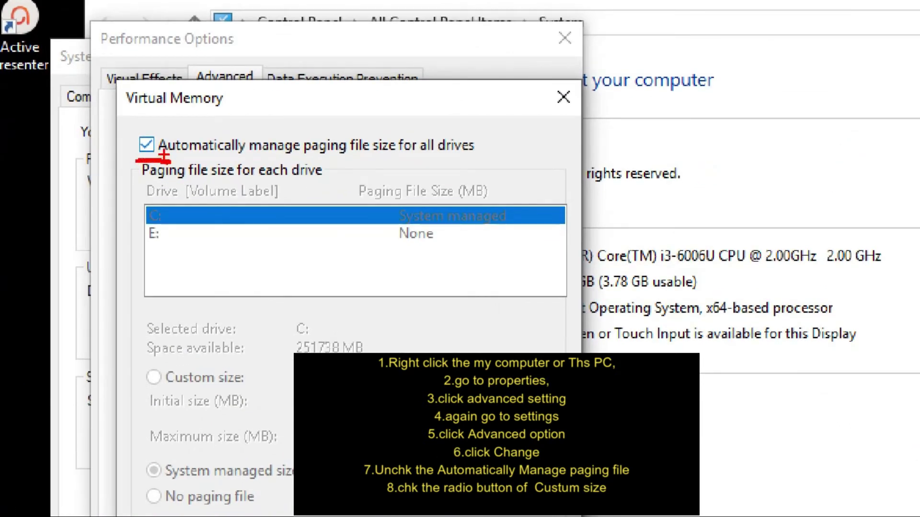
pyautogui.press('Escape')
pyautogui.press('space')
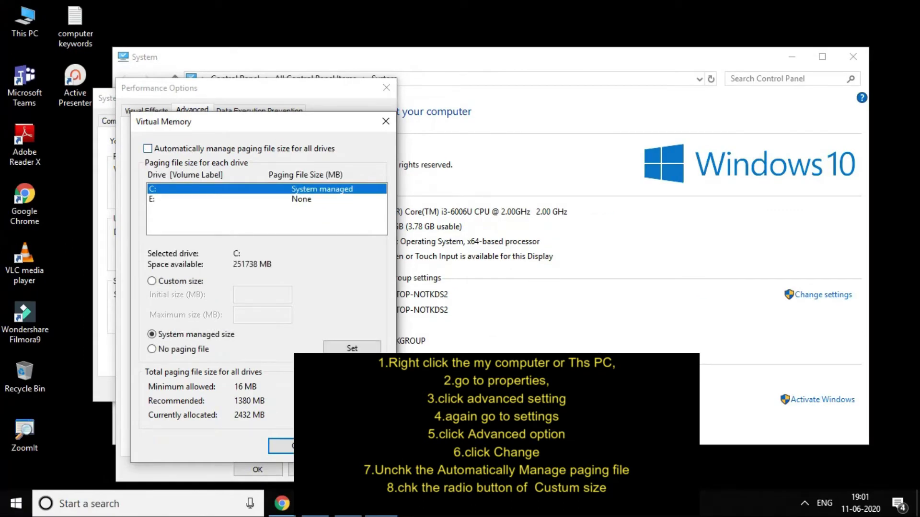
# Step: Choose a custom paging file size for drive C:
pyautogui.hotkey('ctrl', '1')
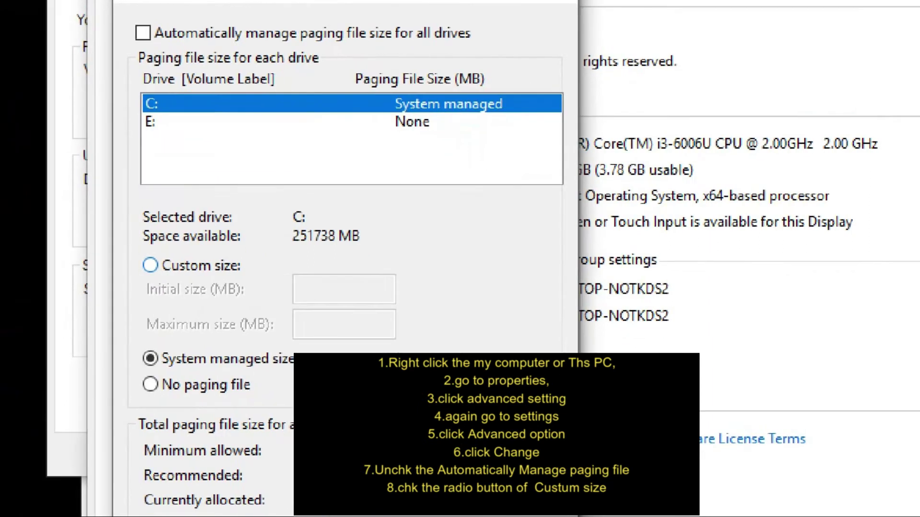
pyautogui.click(129, 262)
pyautogui.moveTo(166, 311); pyautogui.dragTo(252, 311)
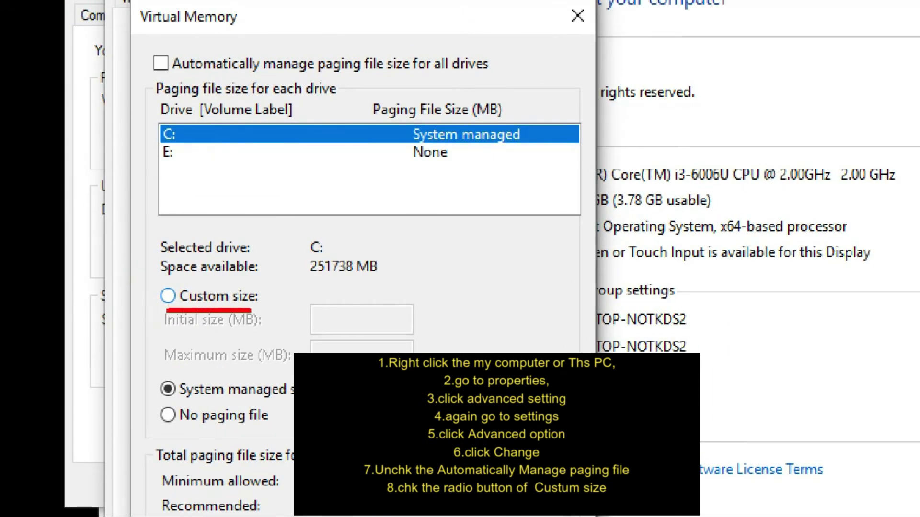
pyautogui.press('Escape')
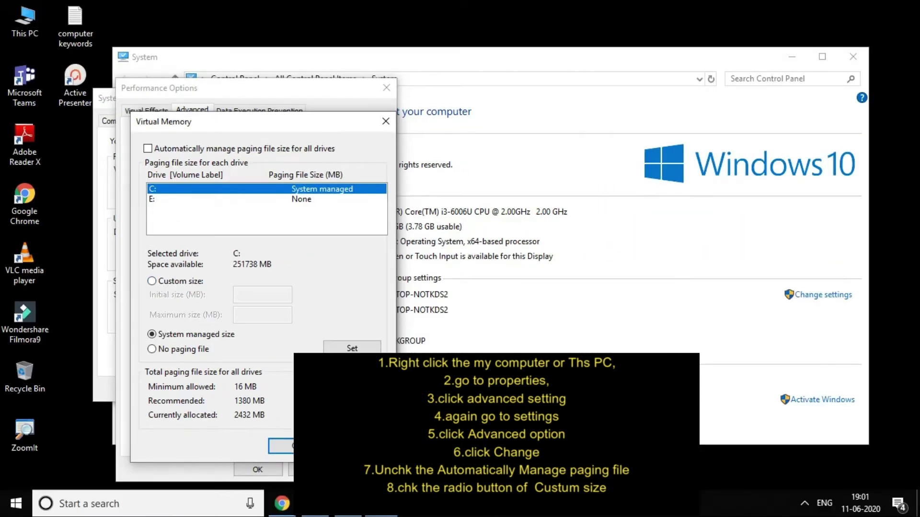
pyautogui.click(152, 281)
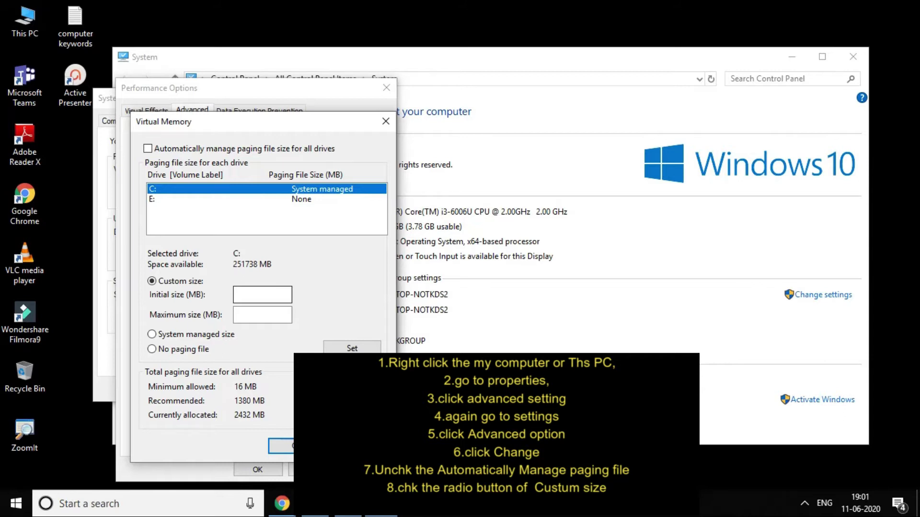
pyautogui.click(262, 295)
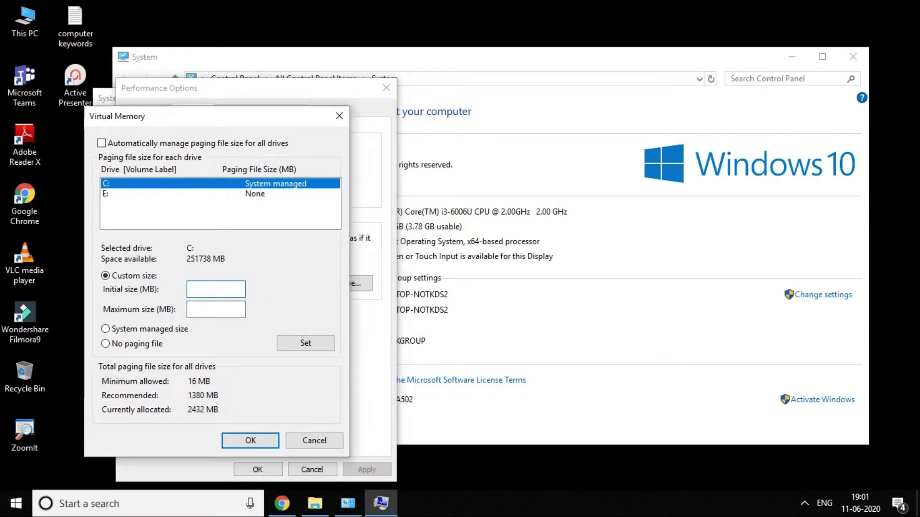
# Step: Move the System window aside to read the installed memory next to the Virtual Memory dialog
pyautogui.click(544, 98)
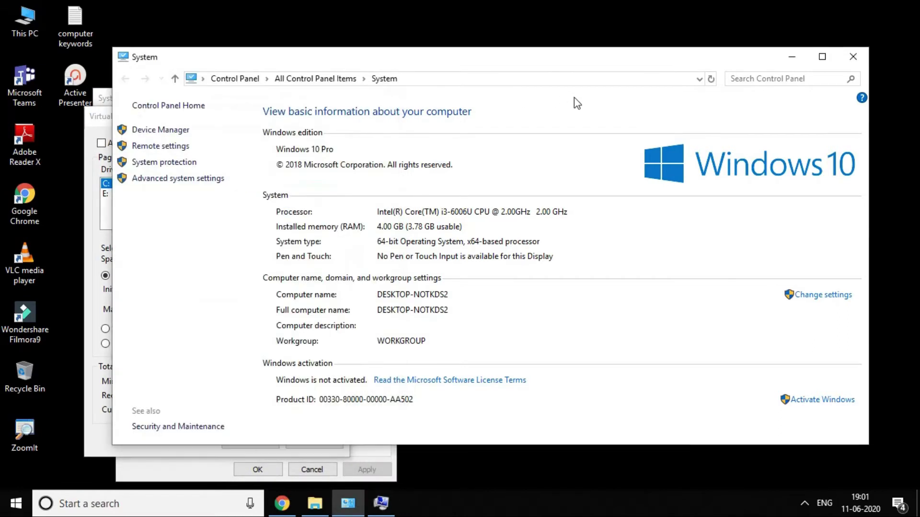
pyautogui.moveTo(310, 57); pyautogui.dragTo(514, 72)
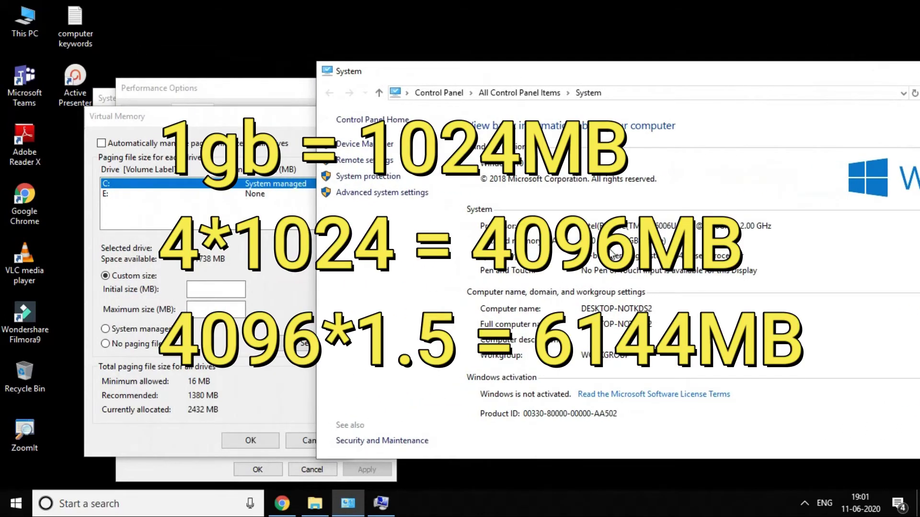
pyautogui.click(249, 271)
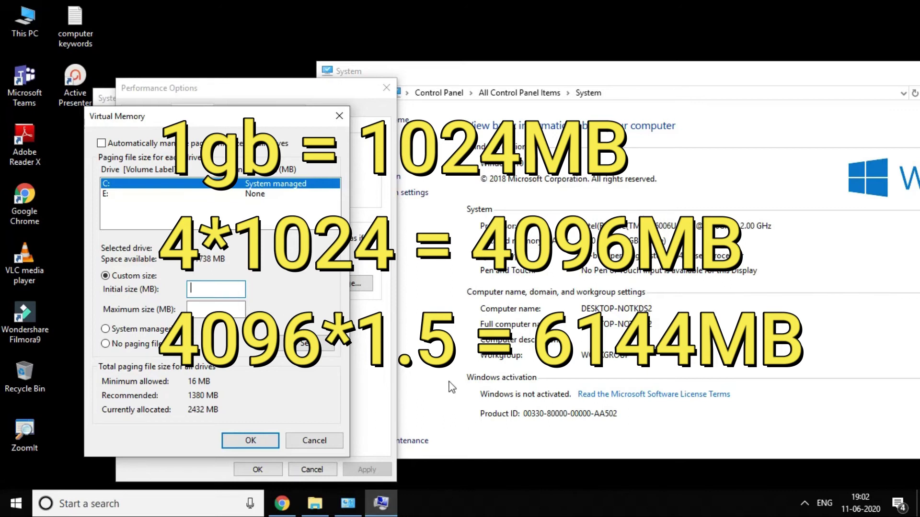
pyautogui.click(804, 501)
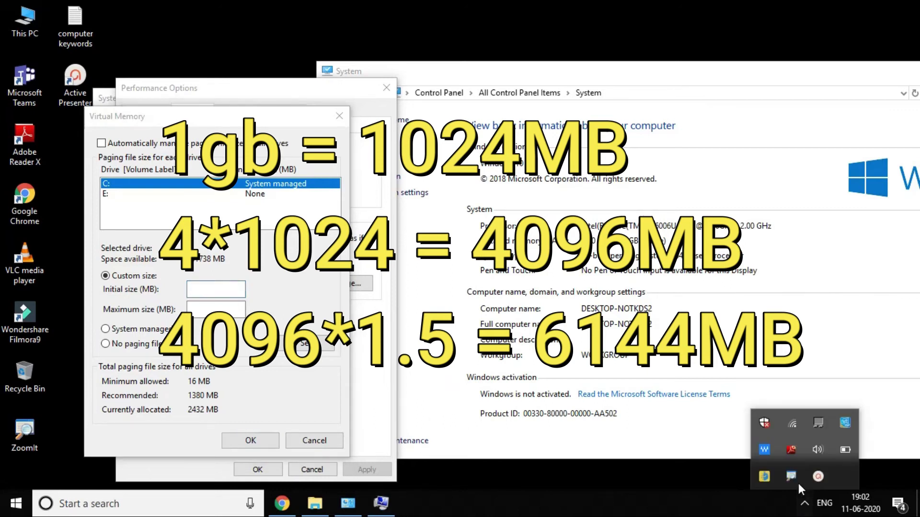
pyautogui.click(811, 476)
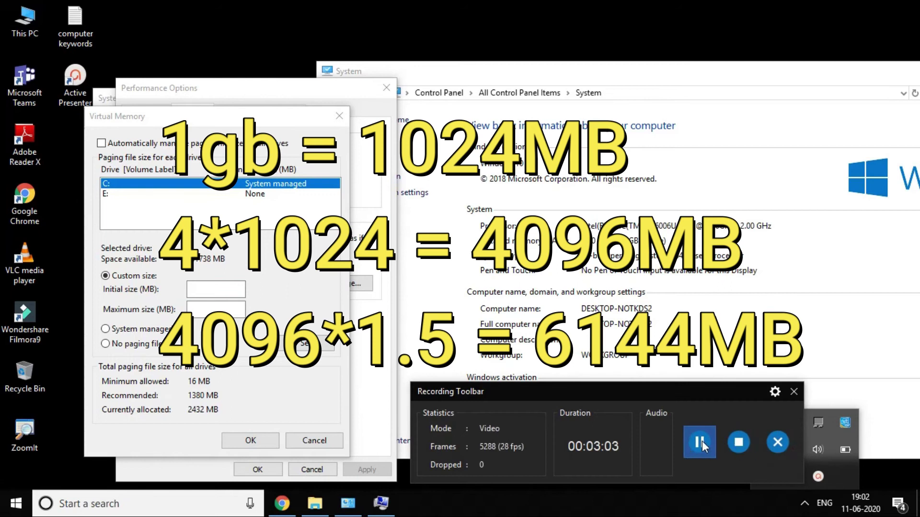
pyautogui.click(699, 441)
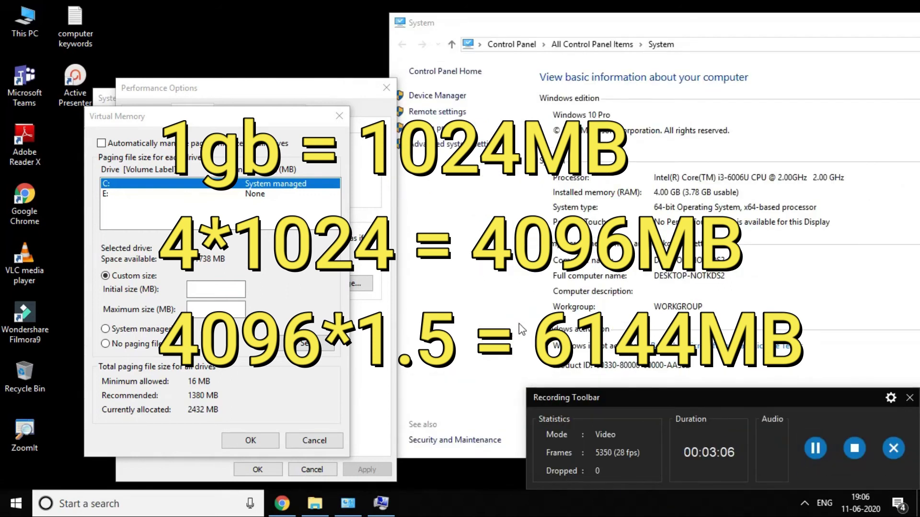
pyautogui.click(460, 300)
# Step: Set both the initial and maximum paging file size to 6144 MB, accept the settings and dismiss the restart notice
pyautogui.click(235, 293)
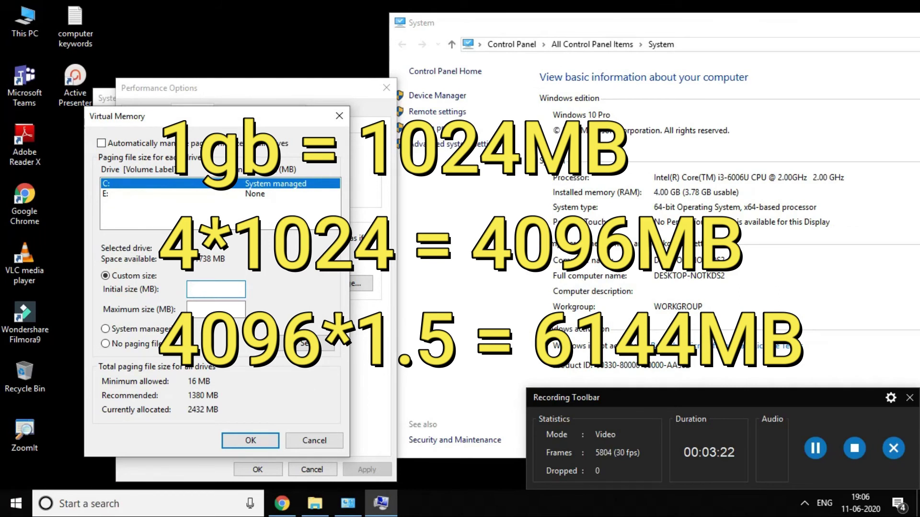
pyautogui.write('61')
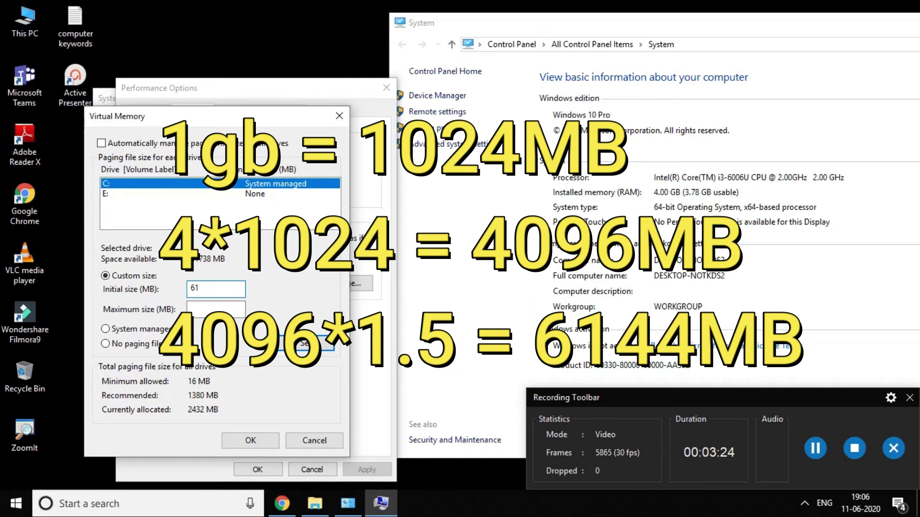
pyautogui.write('44')
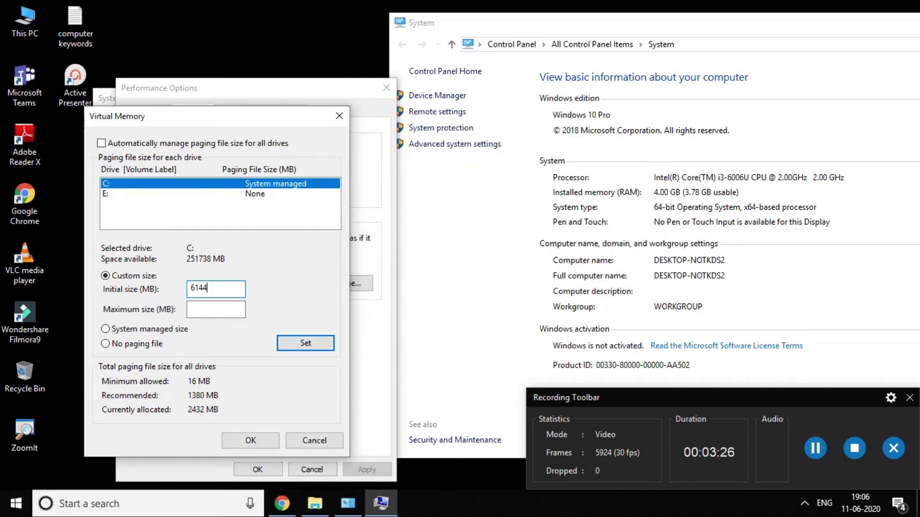
pyautogui.click(215, 309)
pyautogui.write('6144')
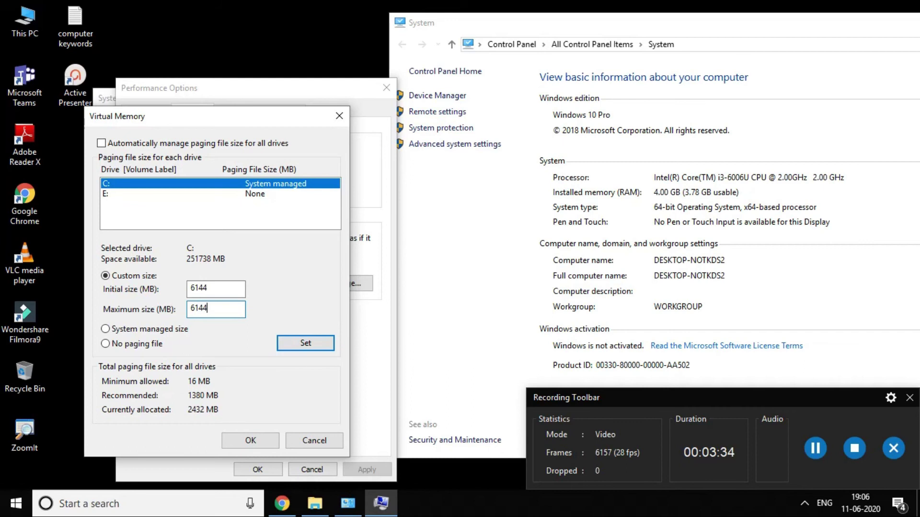
pyautogui.click(250, 440)
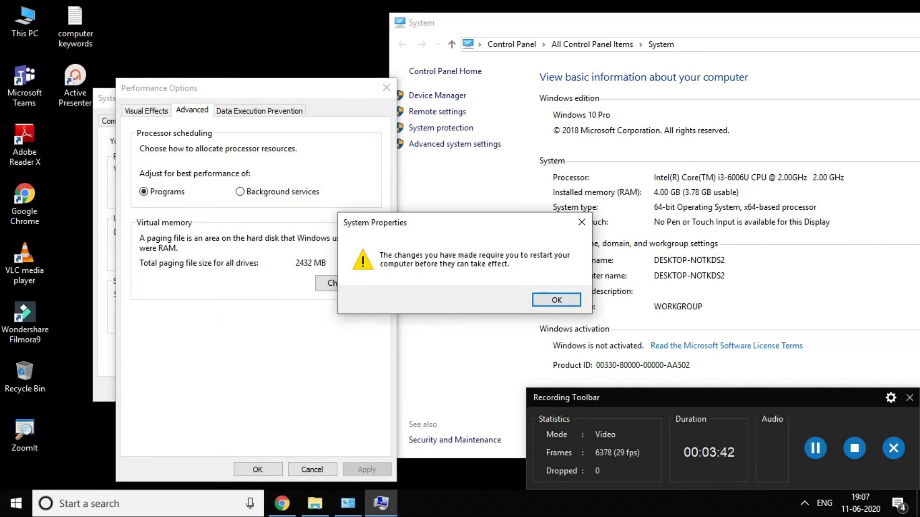
pyautogui.click(581, 222)
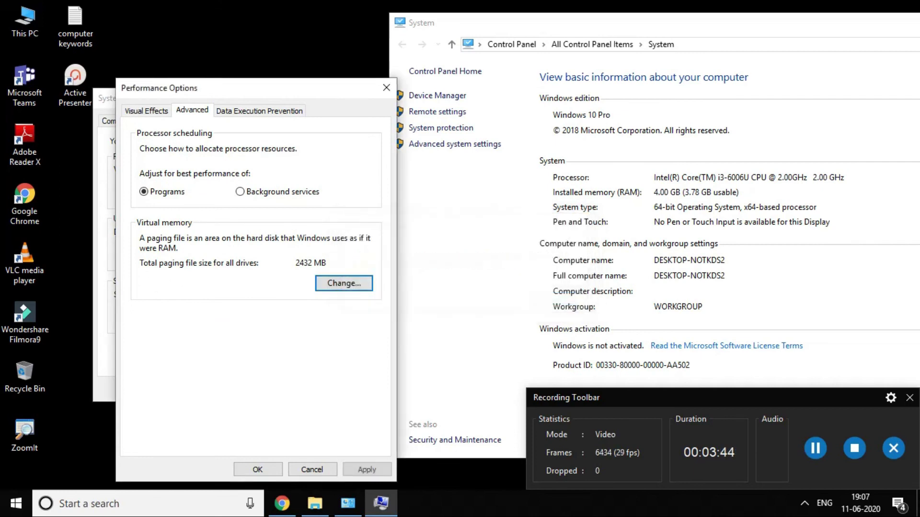